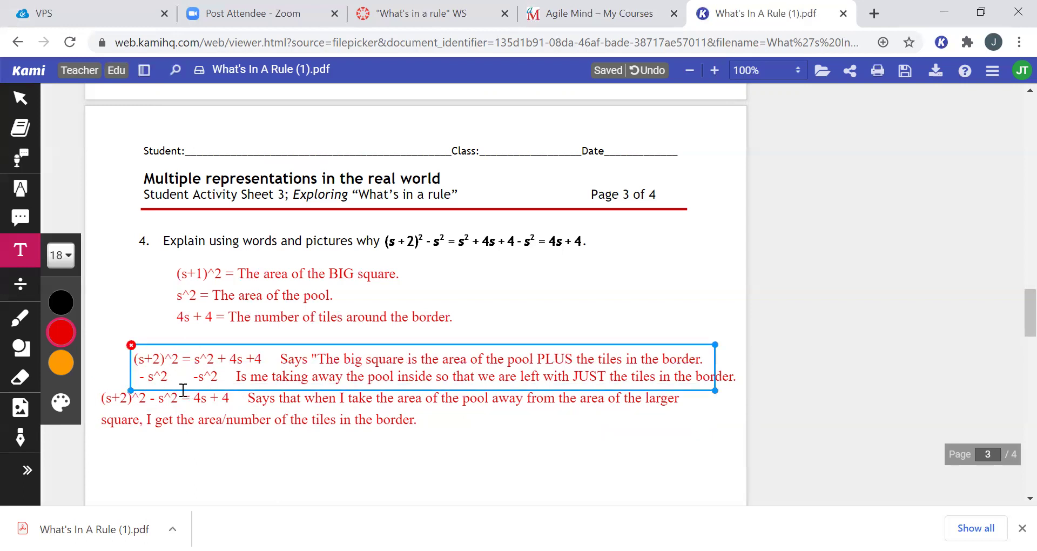
- Remove the extra spaces before "Is me taking away the pool inside" so the subtraction line fits on one line
left_click(262, 389)
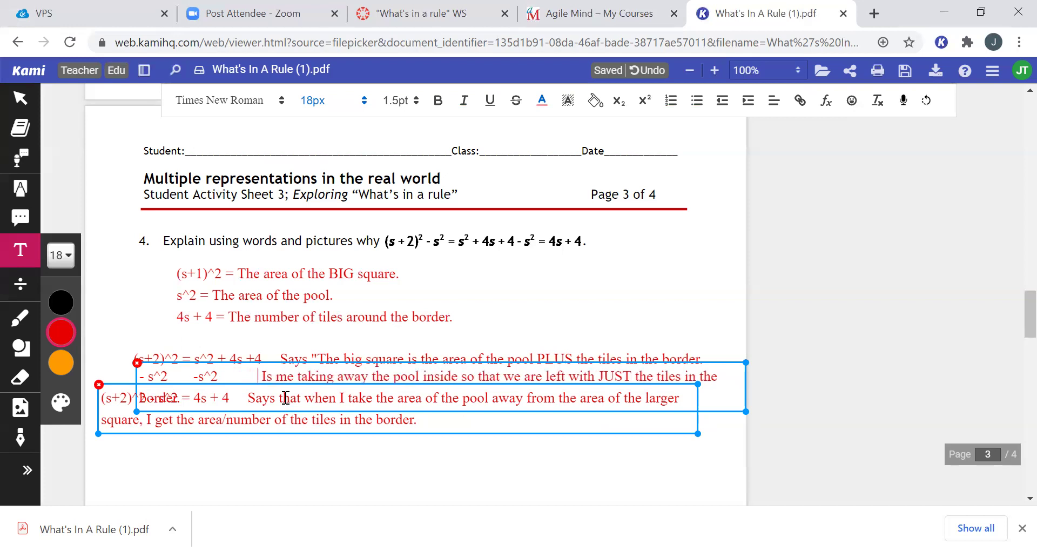
key("BackSpace")
key("BackSpace")
key("BackSpace")
key("BackSpace")
key("BackSpace")
key("BackSpace")
key("BackSpace")
key("BackSpace")
key("BackSpace")
key("BackSpace")
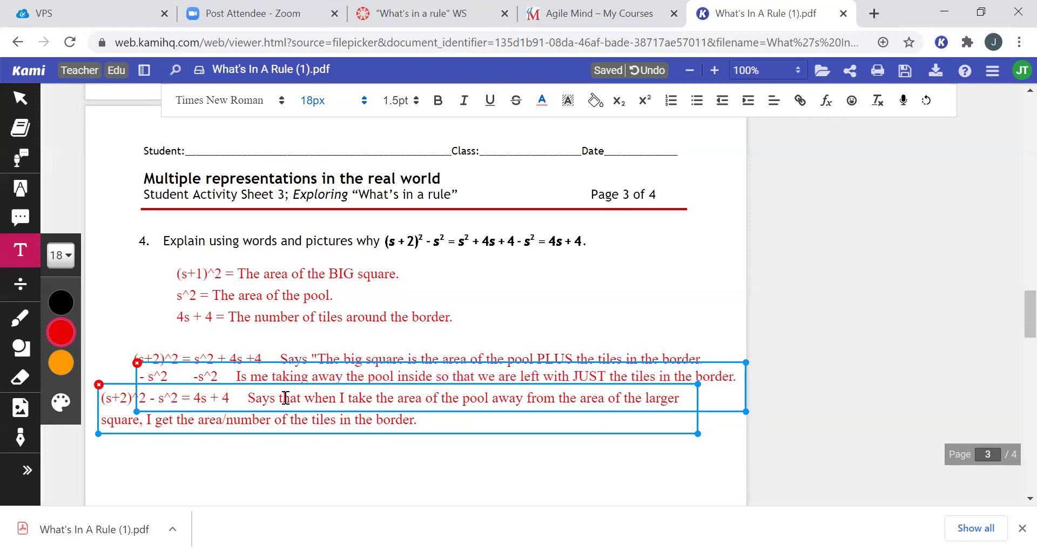
left_click(384, 475)
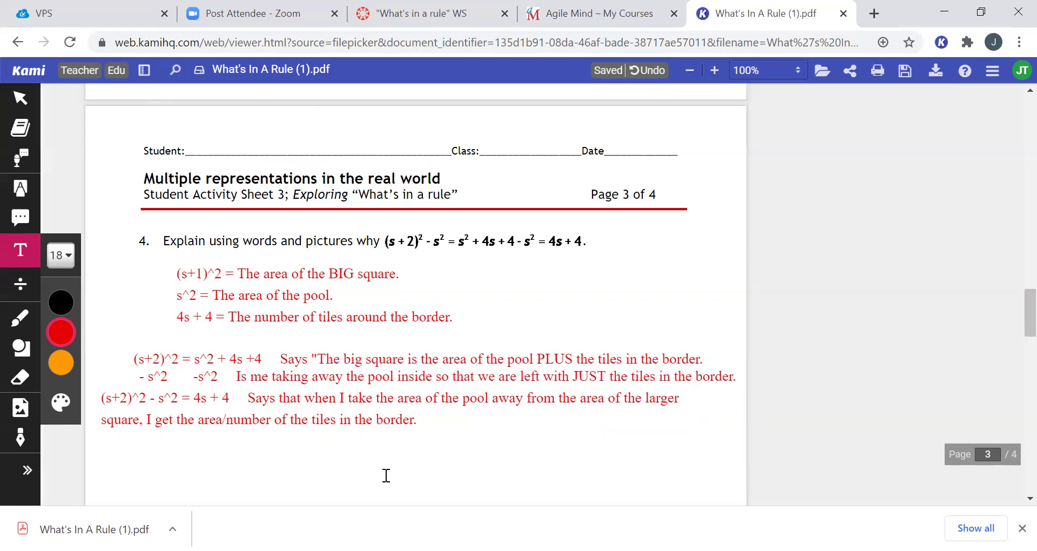
left_click_drag(581, 241, 594, 239)
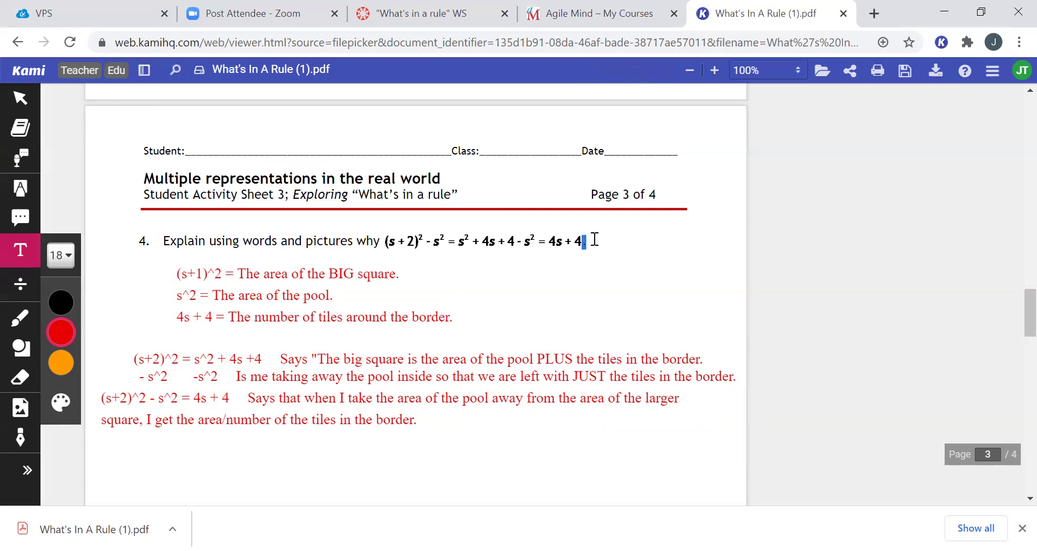
left_click(380, 243)
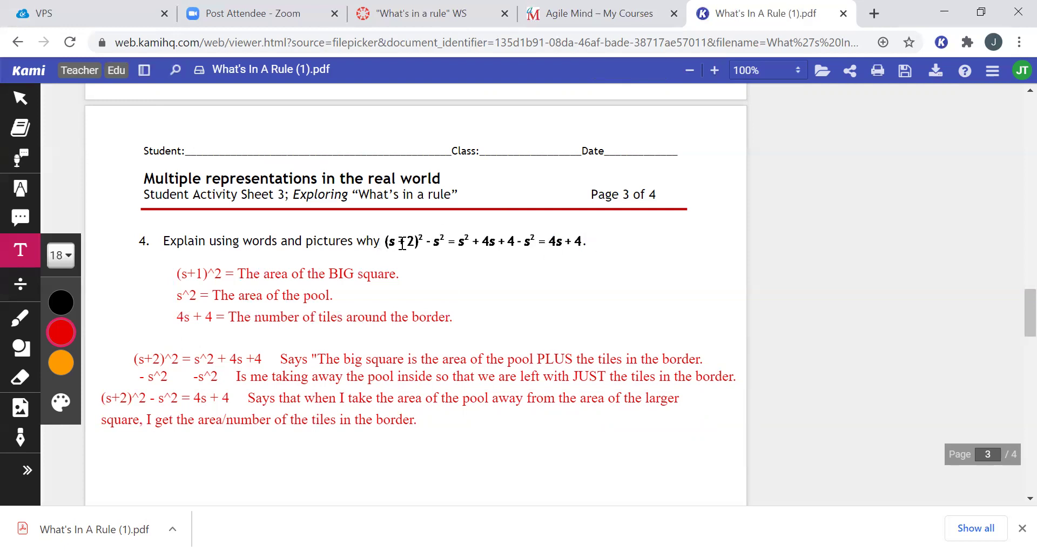
left_click(443, 240)
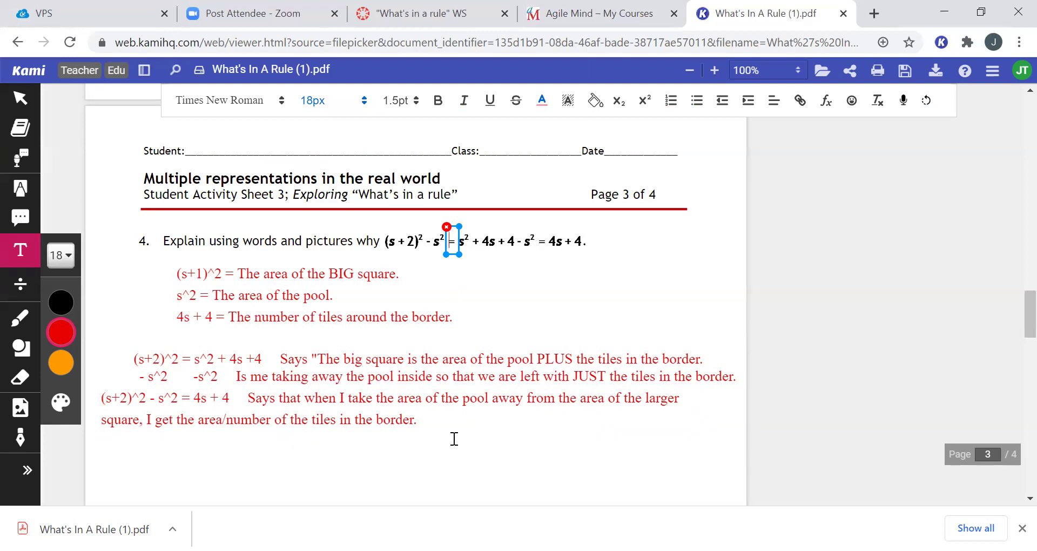
left_click(482, 449)
left_click(173, 377)
left_click(173, 398)
left_click(395, 449)
- Look over question 5 and its table of three expressions on page 4 of the worksheet
scroll(467, 452, "down", 3)
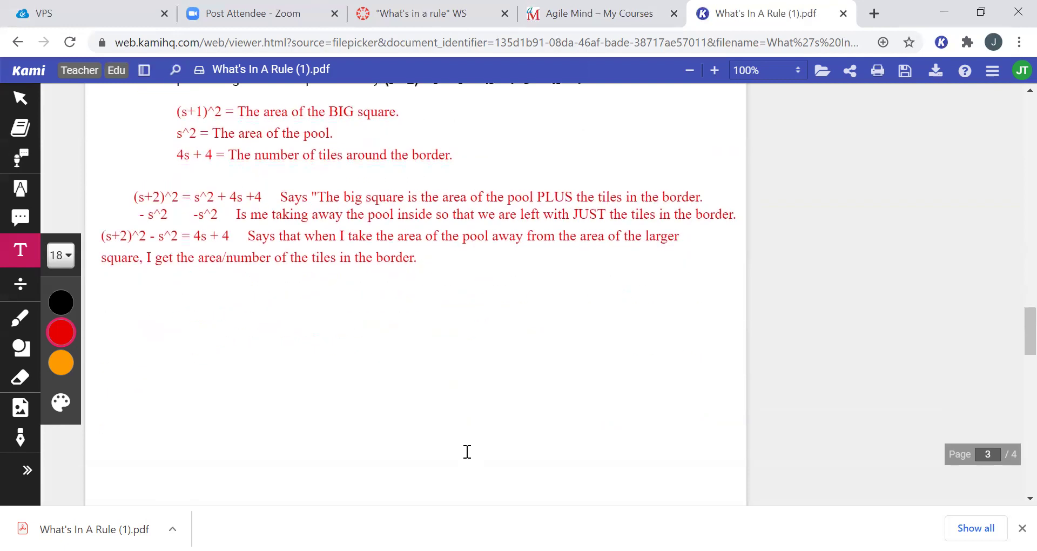
scroll(467, 451, "down", 7)
scroll(467, 452, "down", 4)
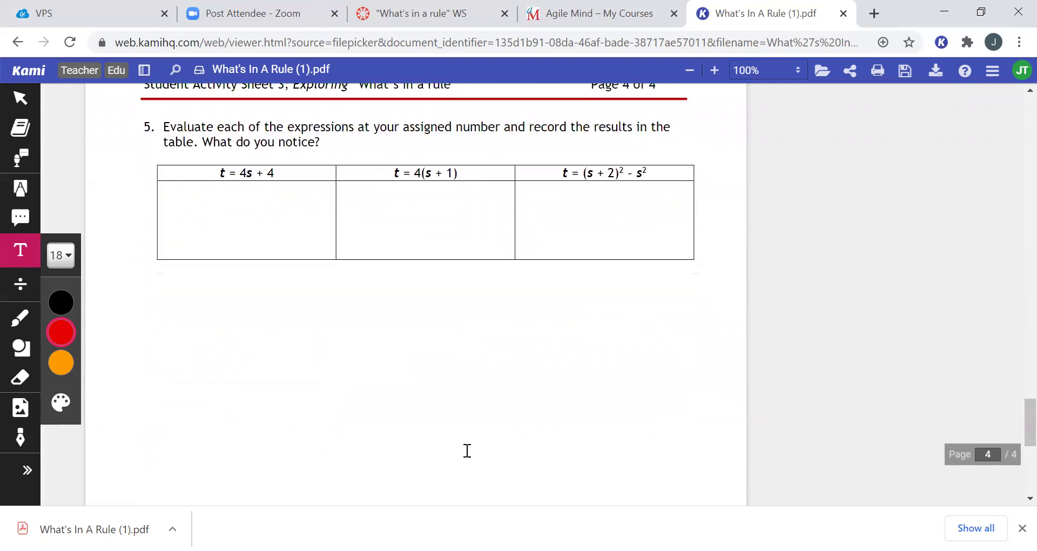
left_click(584, 13)
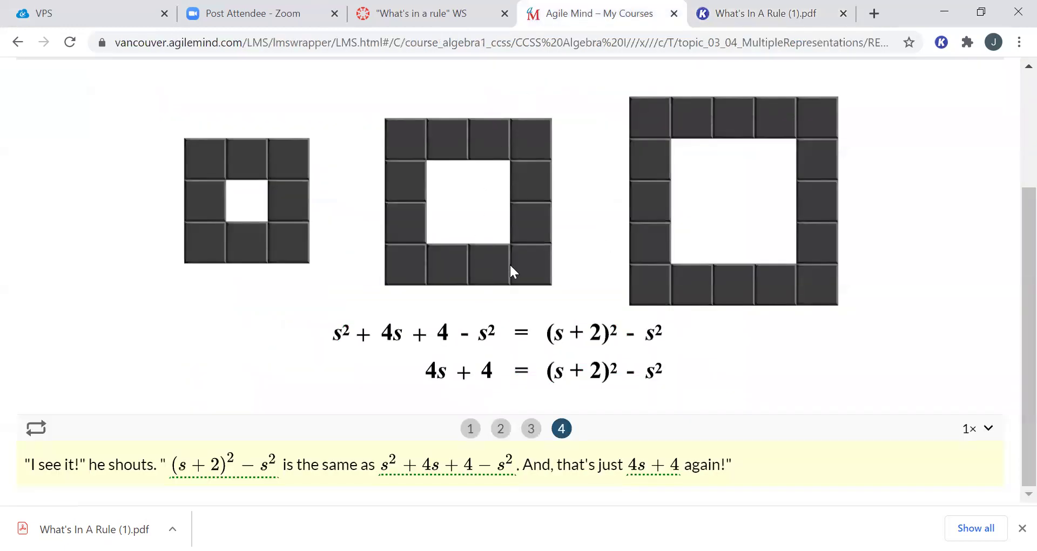
left_click(735, 12)
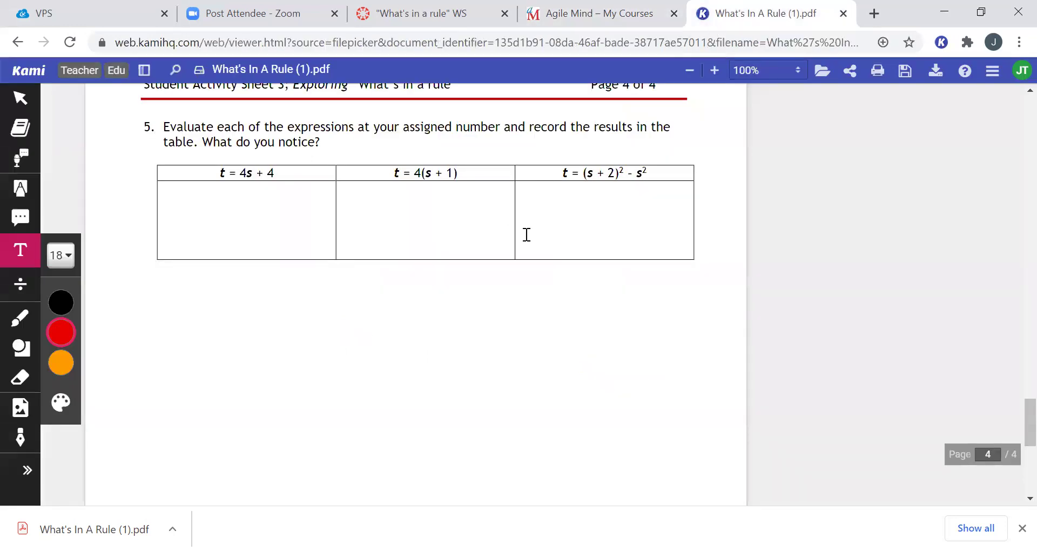
scroll(518, 243, "up", 5)
- Switch to the Agile Mind lesson and view page 7 of "What's in a rule"
left_click(610, 4)
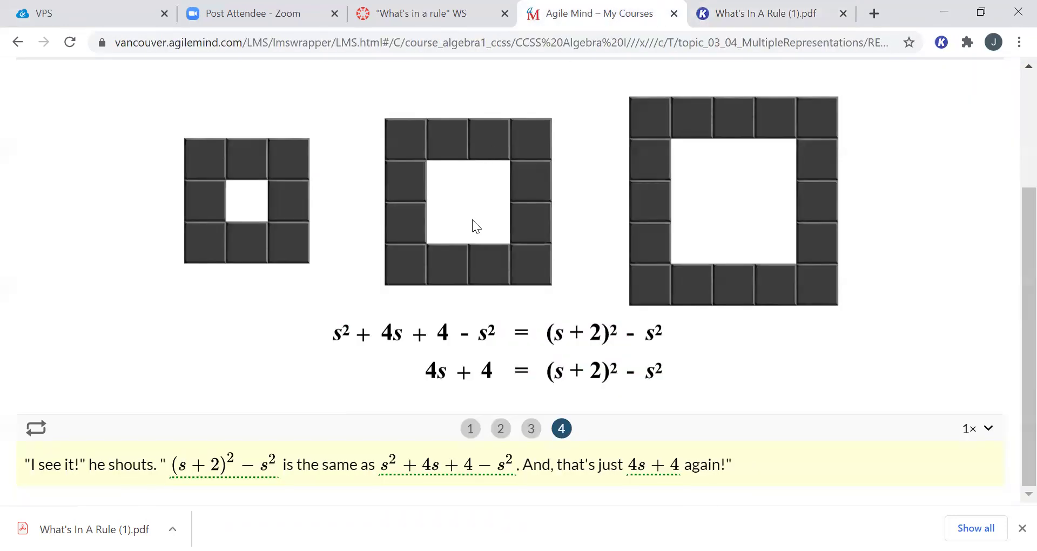
scroll(479, 263, "up", 3)
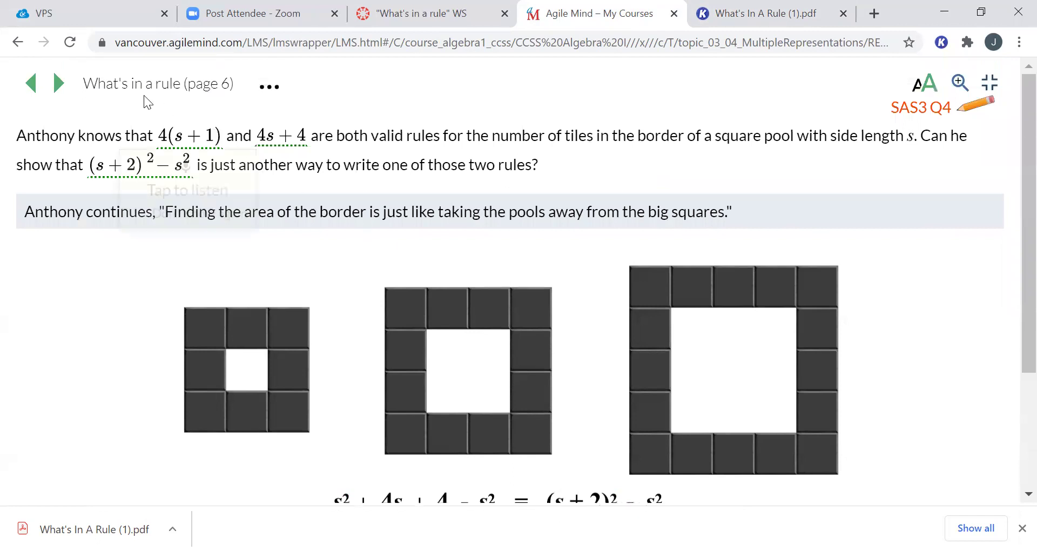
left_click(57, 81)
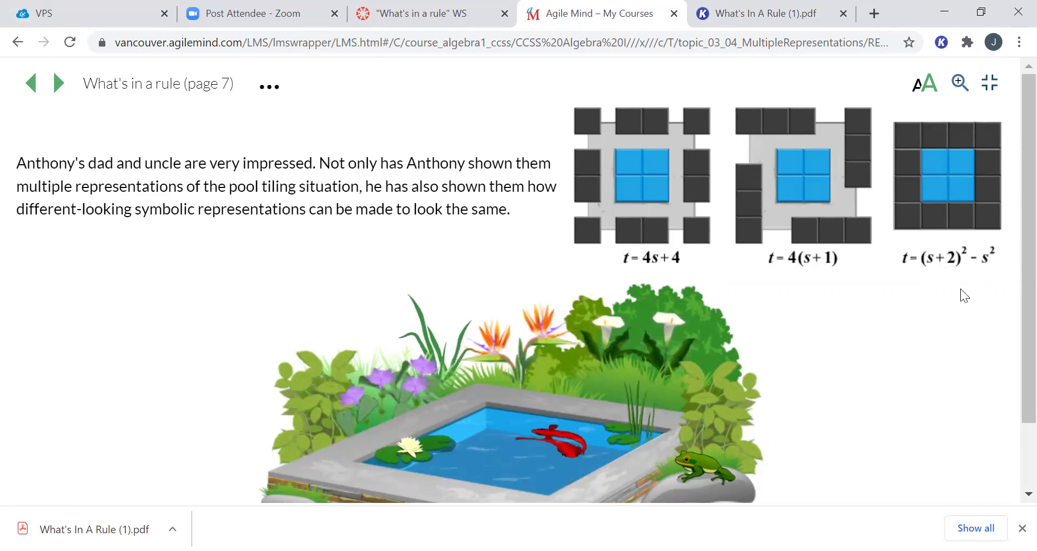
scroll(867, 325, "down", 2)
scroll(867, 325, "up", 2)
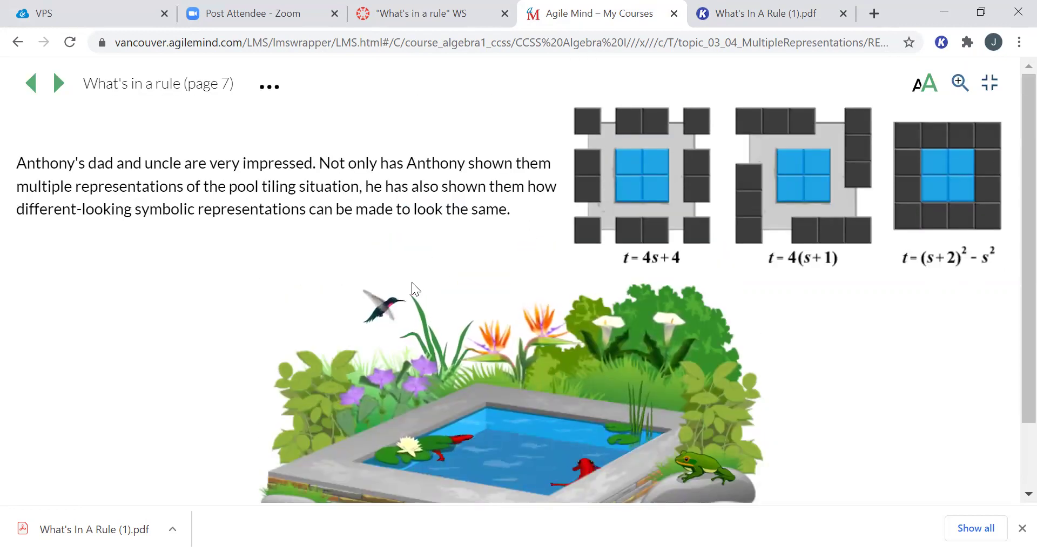
- Go to page 8 of the lesson and read the definition of equivalent expressions
left_click(58, 84)
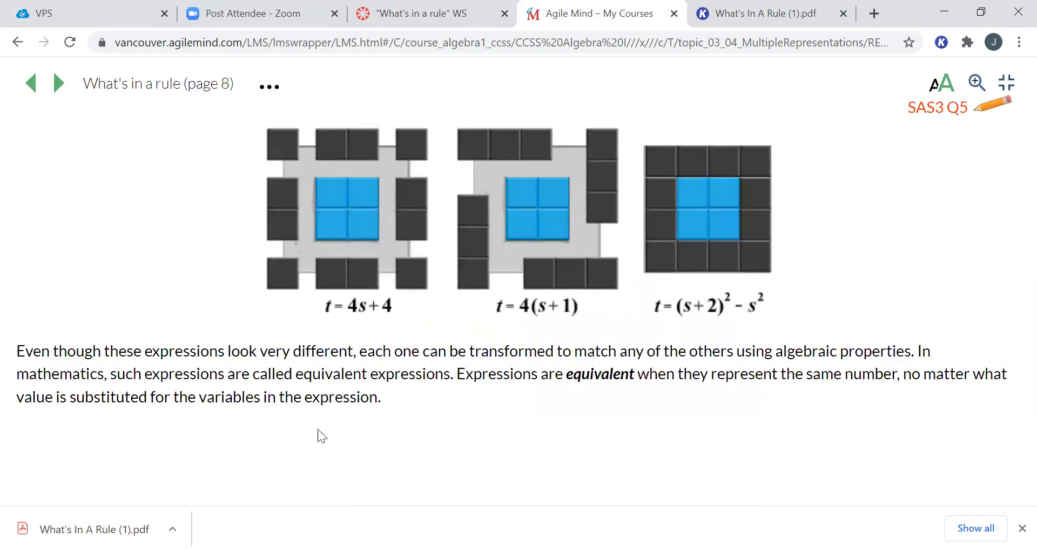
left_click_drag(569, 371, 614, 370)
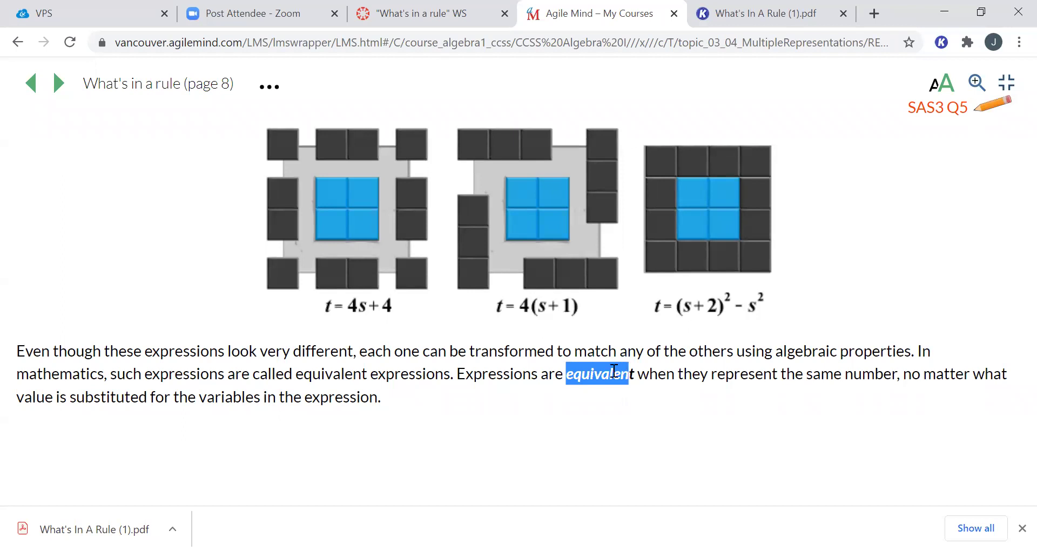
left_click(31, 349)
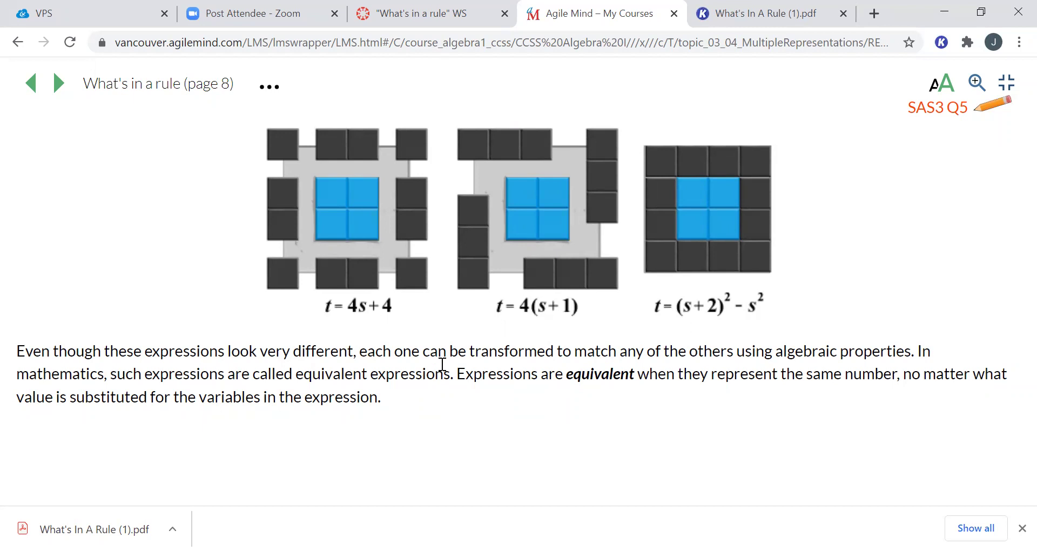
left_click_drag(564, 374, 645, 372)
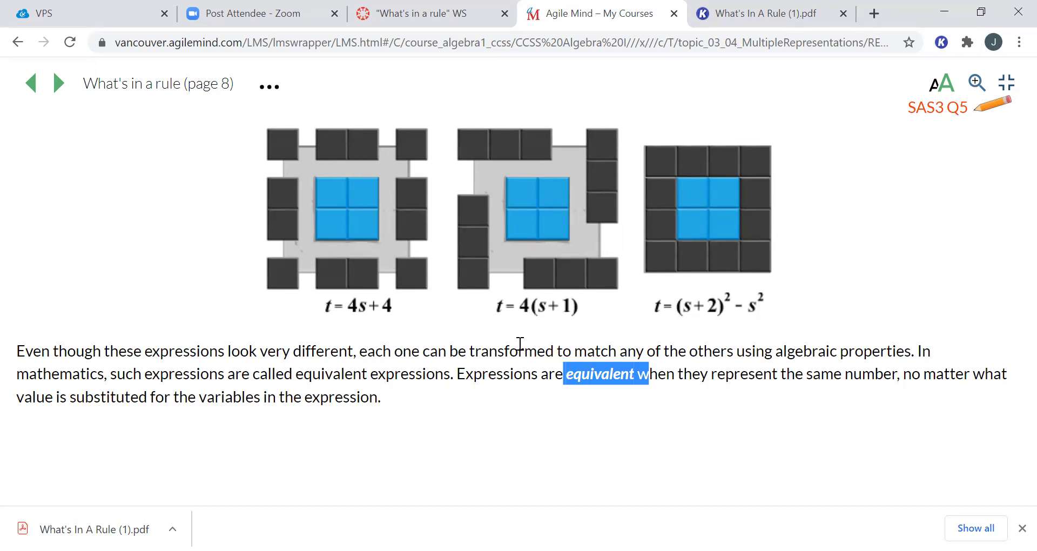
left_click(671, 449)
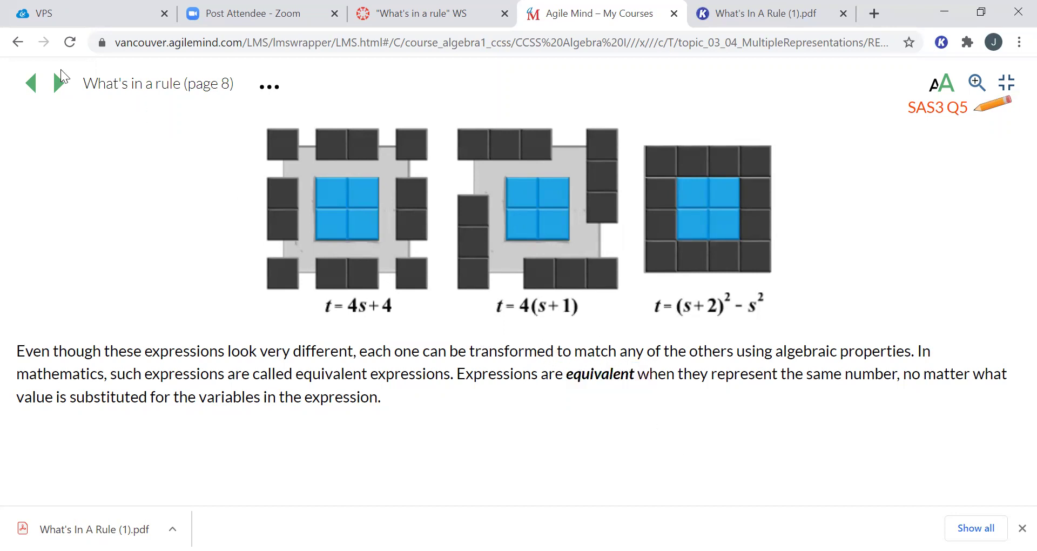
- Open the lesson's Summary page 1 and review the concrete, symbolic, numerical and graphical representations
left_click(61, 80)
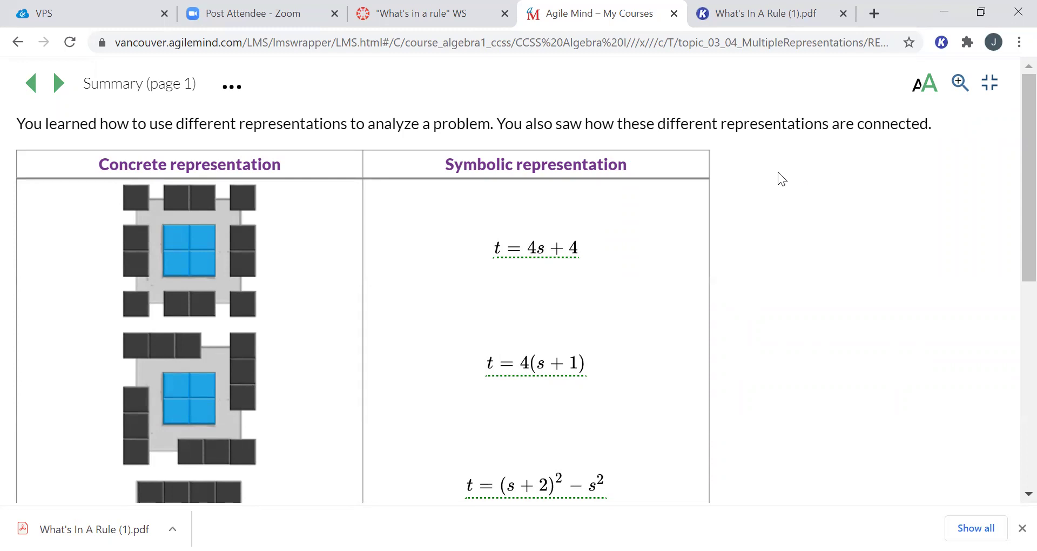
scroll(776, 171, "down", 4)
scroll(775, 173, "up", 4)
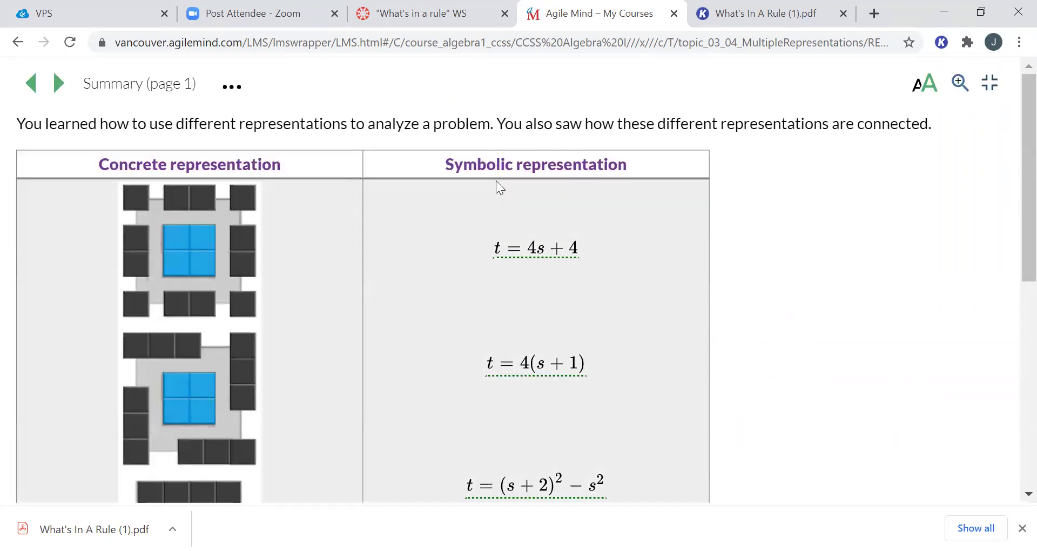
scroll(475, 162, "down", 2)
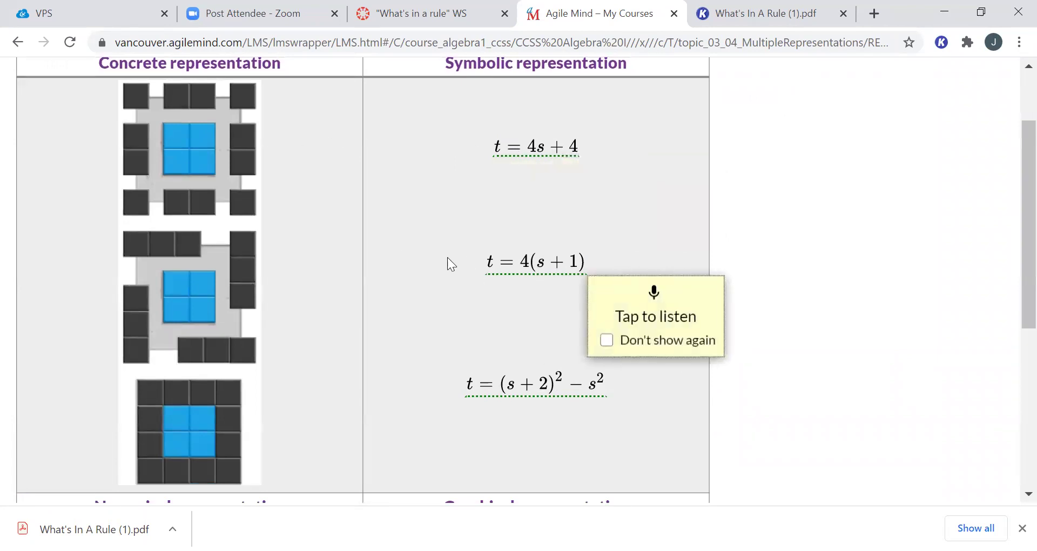
scroll(868, 374, "down", 1)
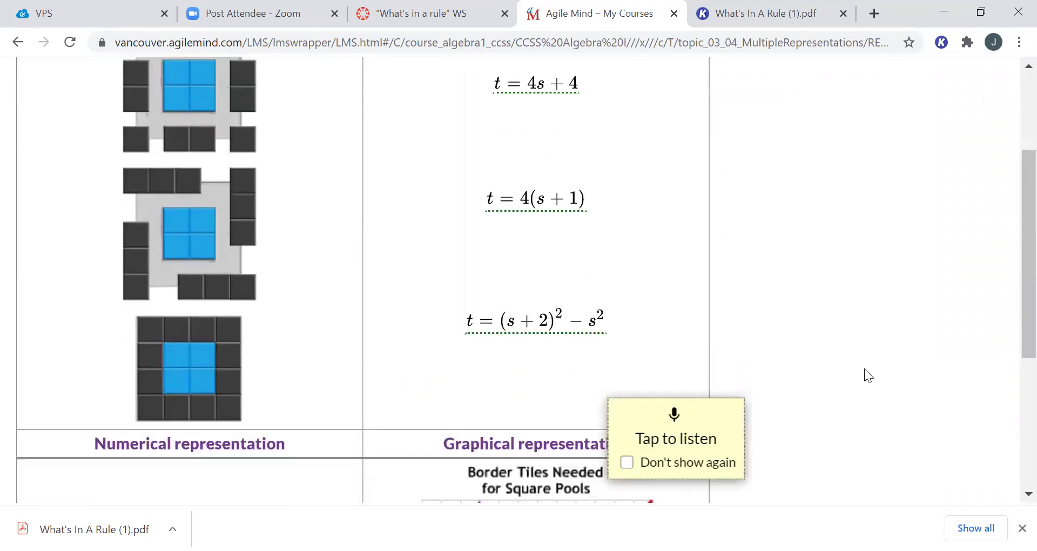
scroll(857, 363, "down", 4)
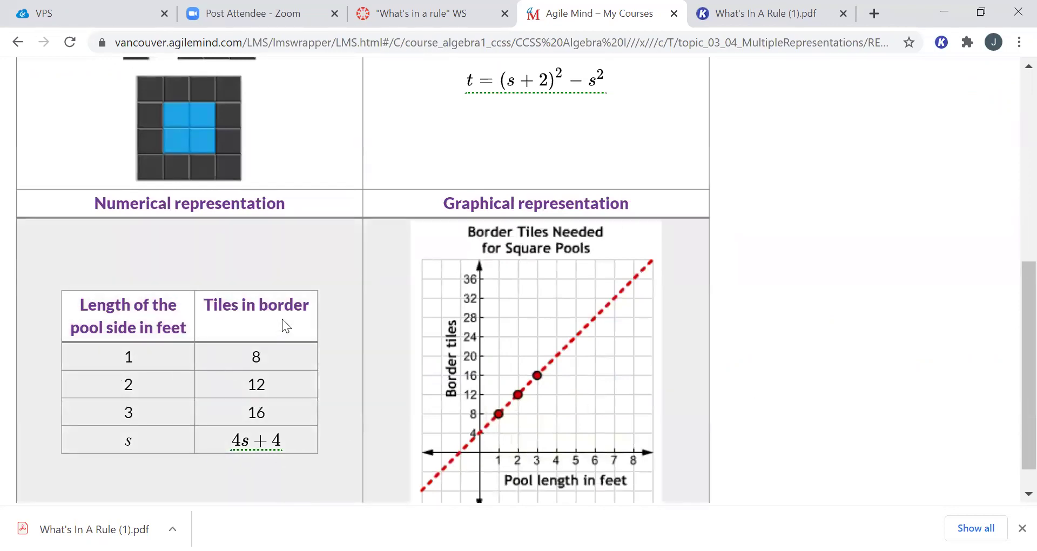
scroll(281, 318, "down", 1)
mouse_move(263, 405)
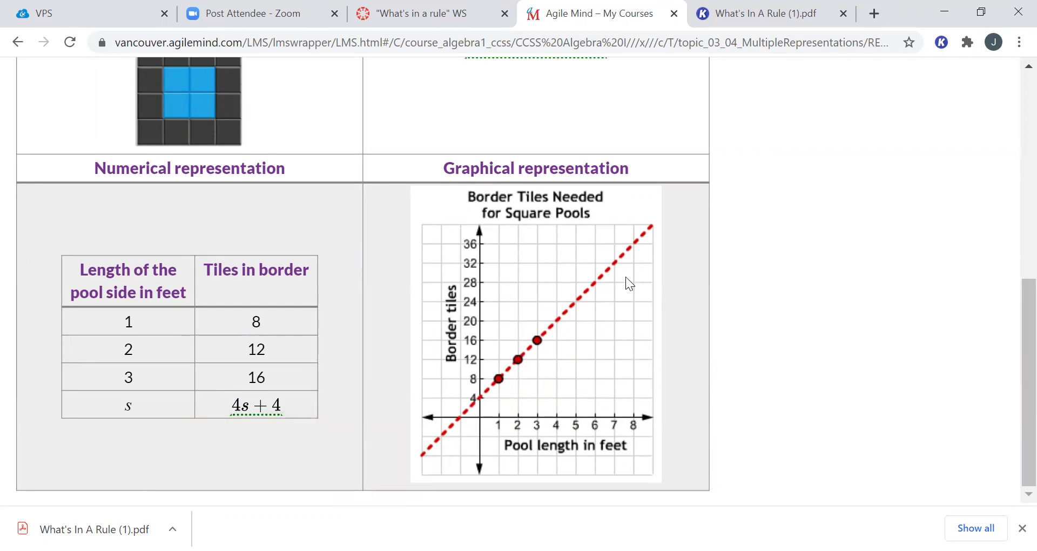
scroll(789, 291, "up", 6)
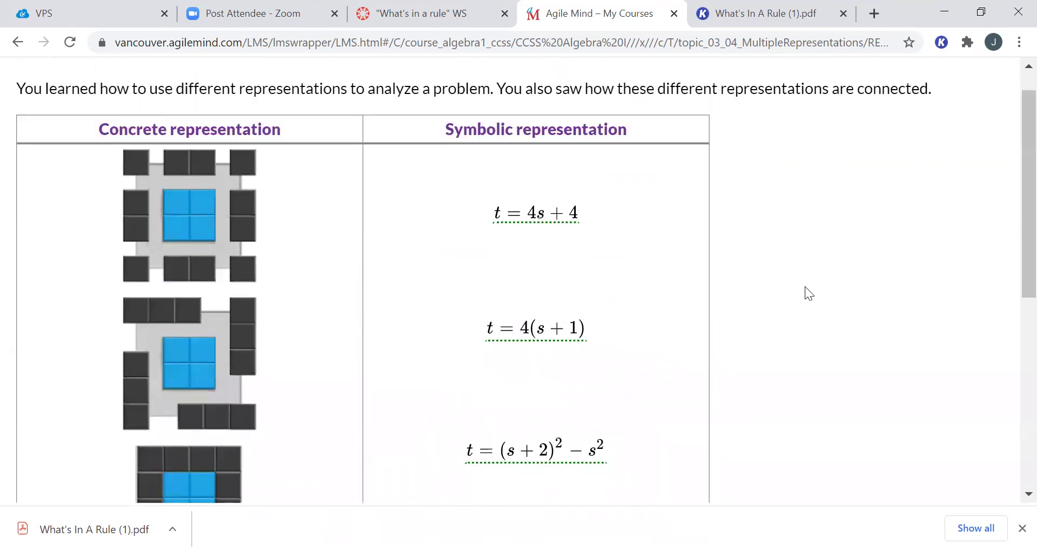
scroll(85, 93, "up", 1)
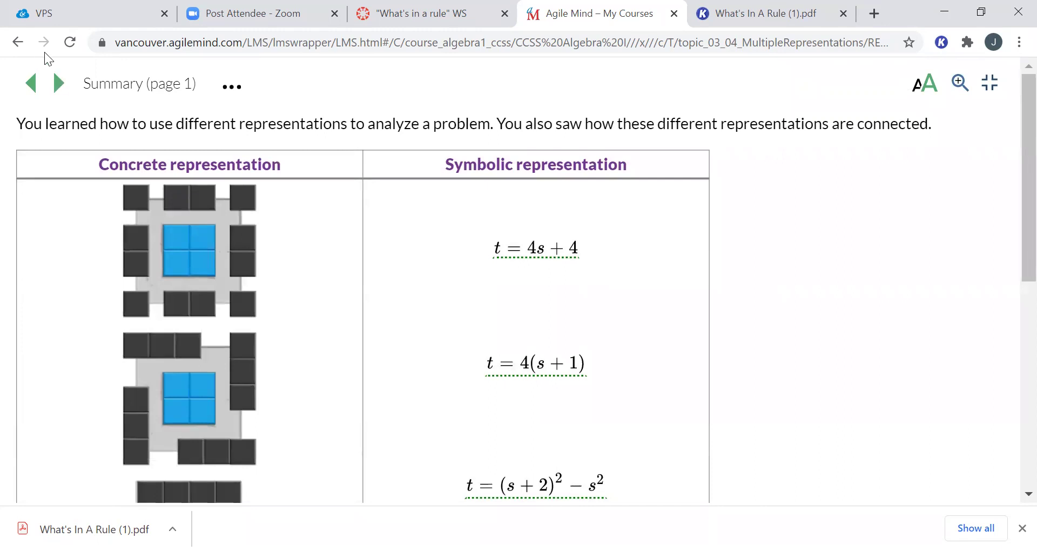
- Return to the worksheet in Kami and review the question 4 explanation and the question 5 instructions
left_click(441, 13)
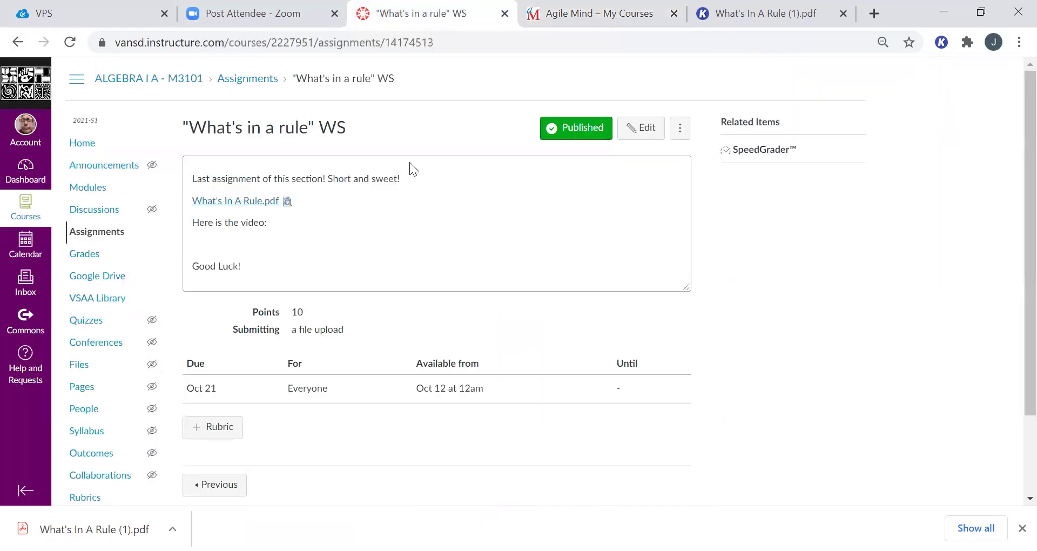
left_click(725, 19)
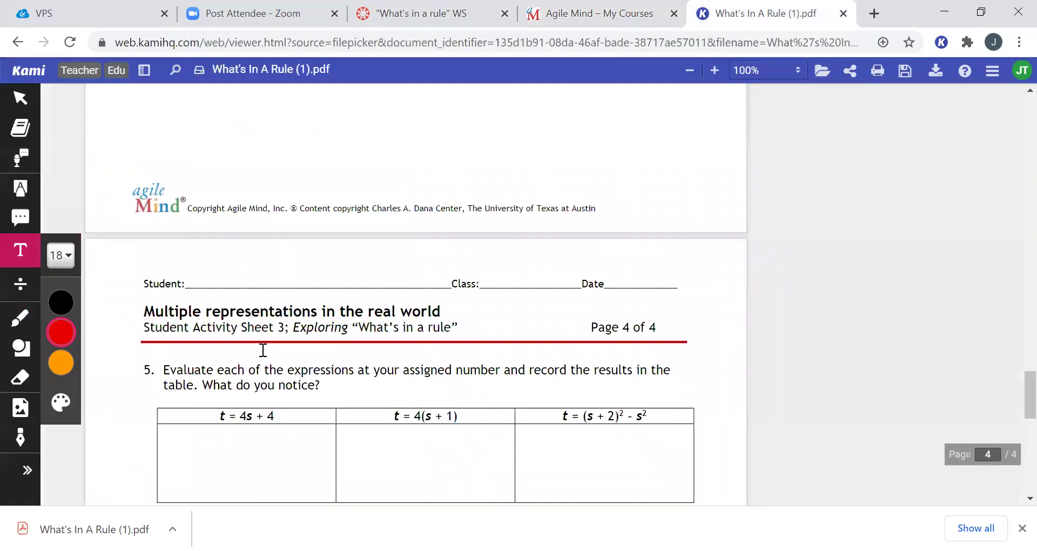
scroll(280, 305, "down", 3)
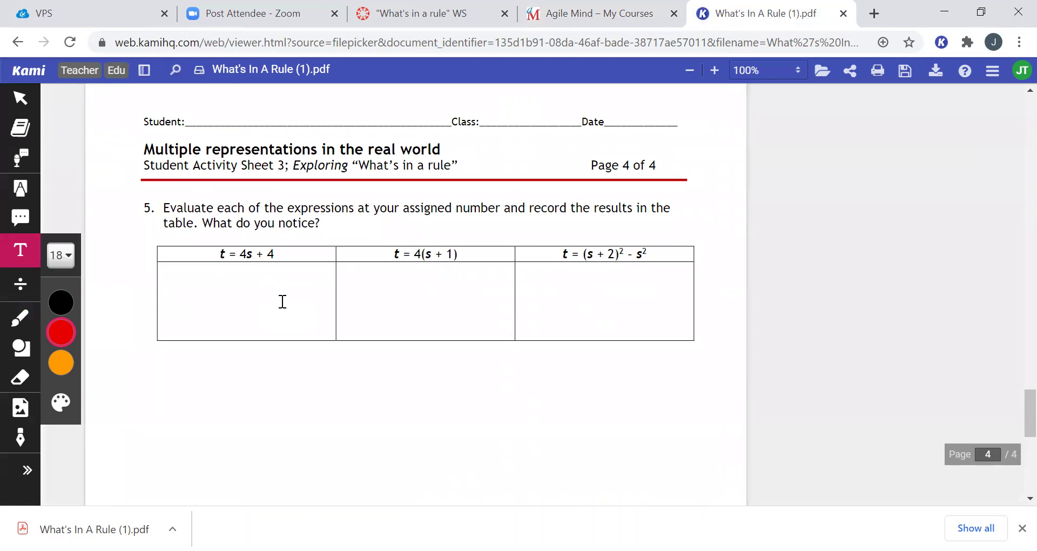
scroll(282, 301, "up", 10)
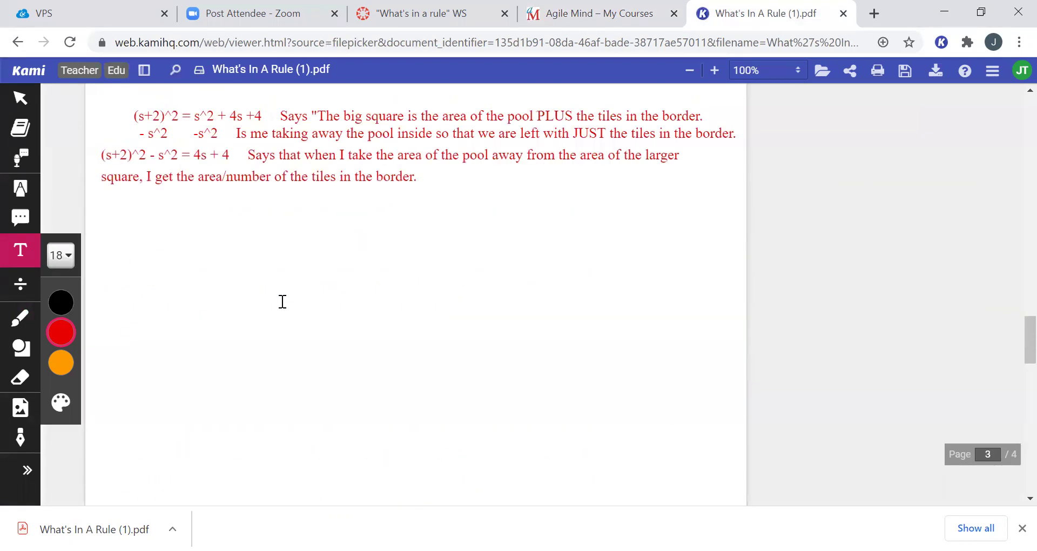
scroll(281, 301, "up", 4)
scroll(282, 302, "down", 7)
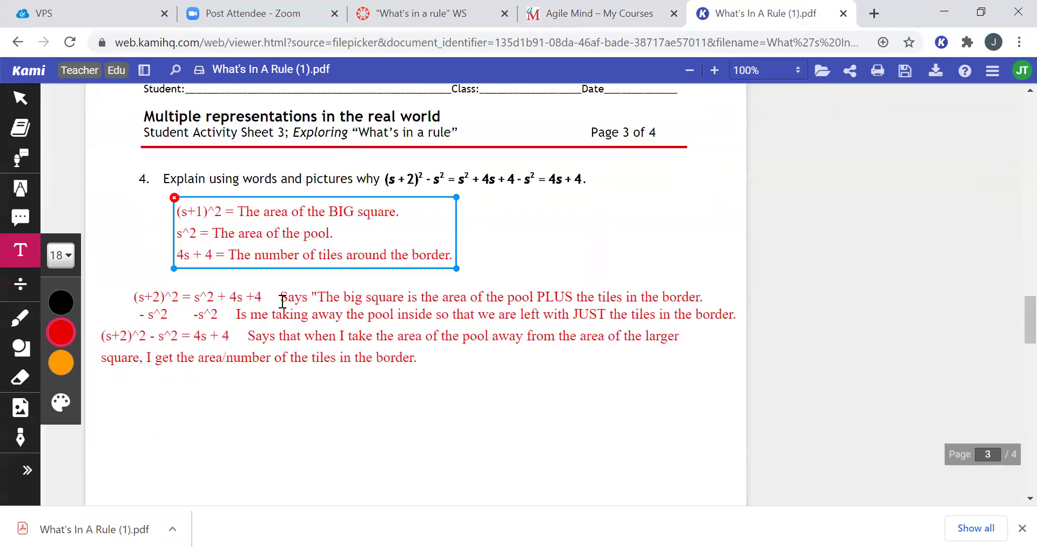
scroll(281, 301, "down", 5)
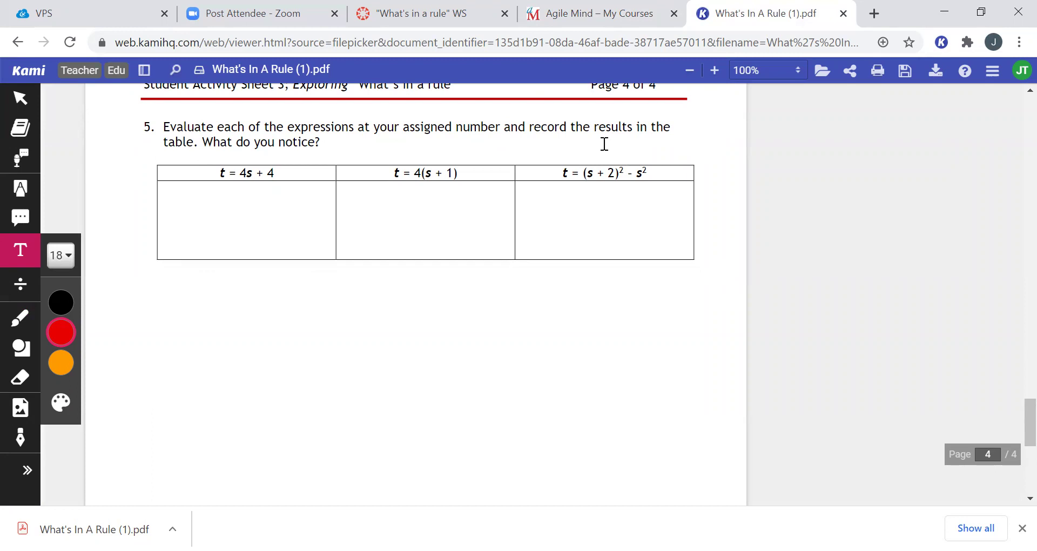
- Add the text note "Use 2" just above the expression table in question 5 on page 4
scroll(351, 227, "up", 8)
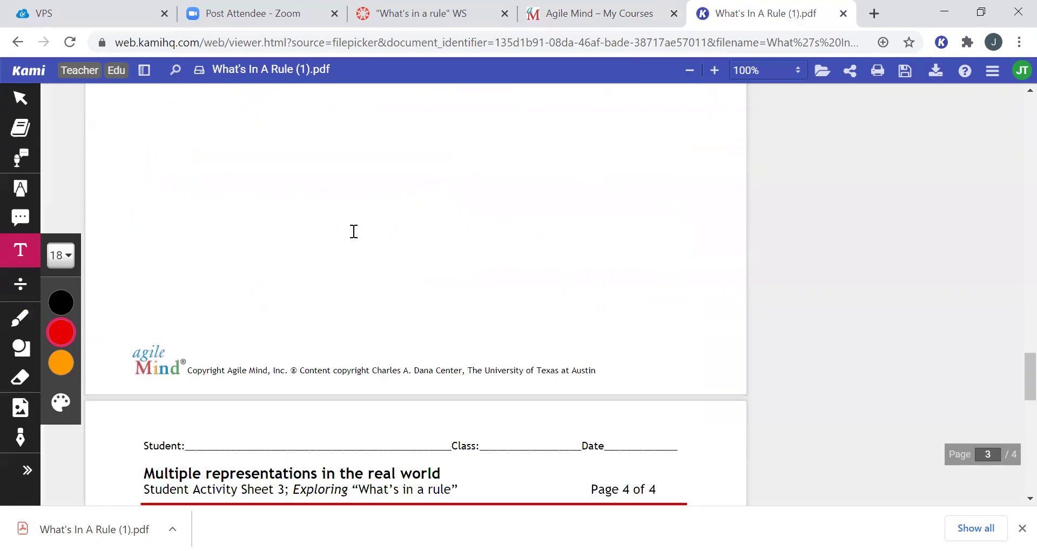
scroll(361, 211, "down", 5)
left_click(372, 311)
type("Use 2")
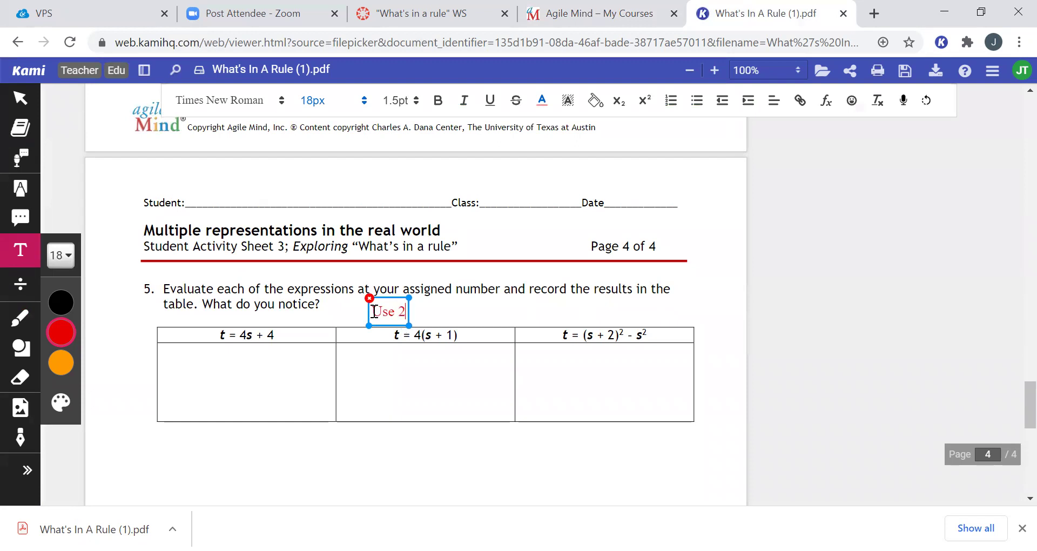
- Change the text note above the question 5 table to read "Use s = 5, 6, 7, 8, or 9."
key("BackSpace")
type("s = 5, 6, 7, 8, ")
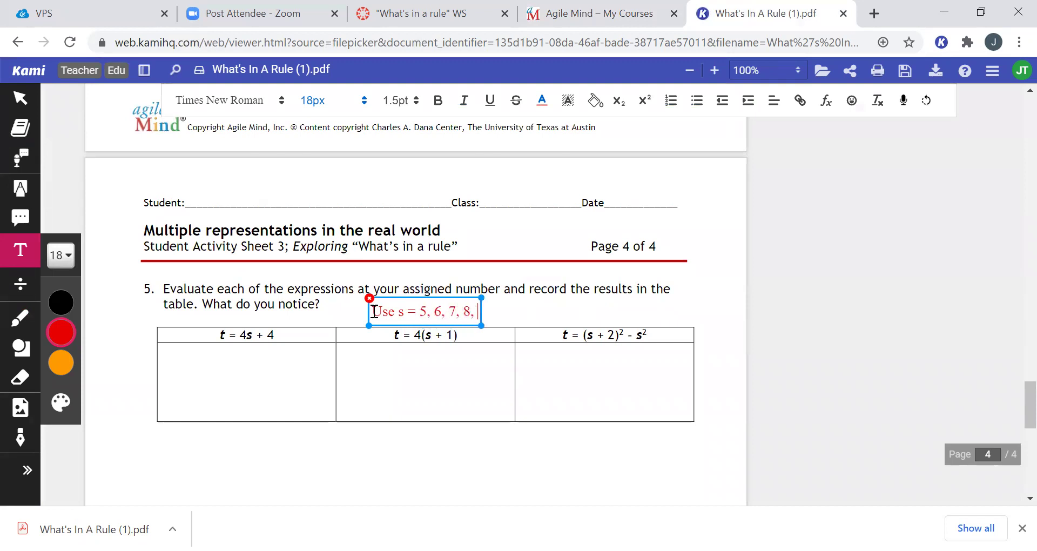
type("or 9.")
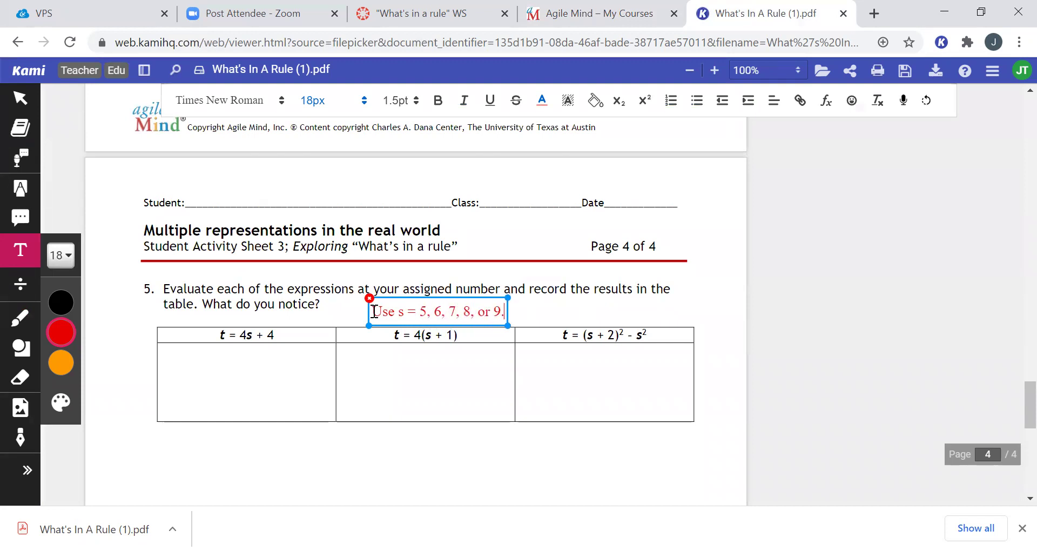
left_click(447, 446)
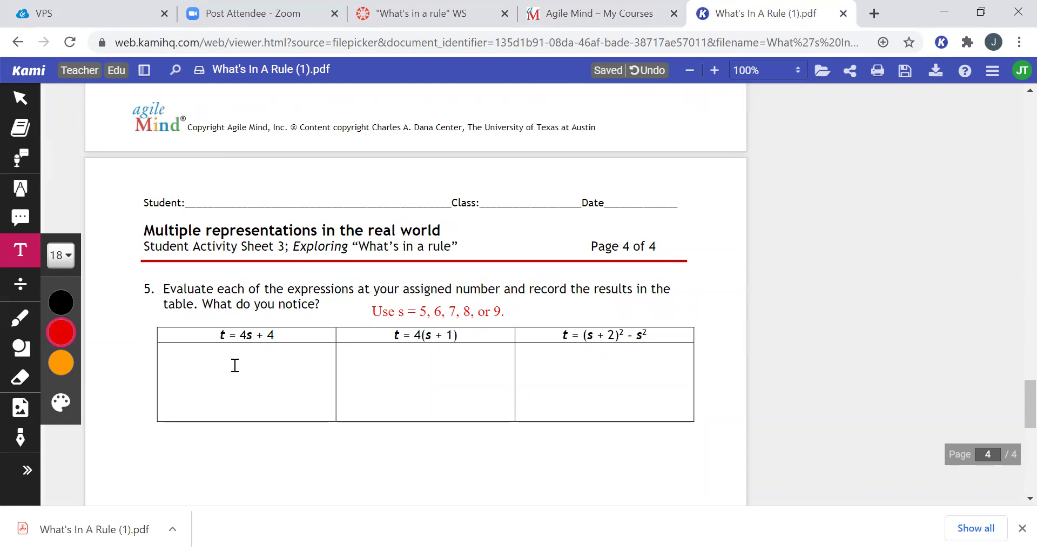
scroll(235, 366, "down", 3)
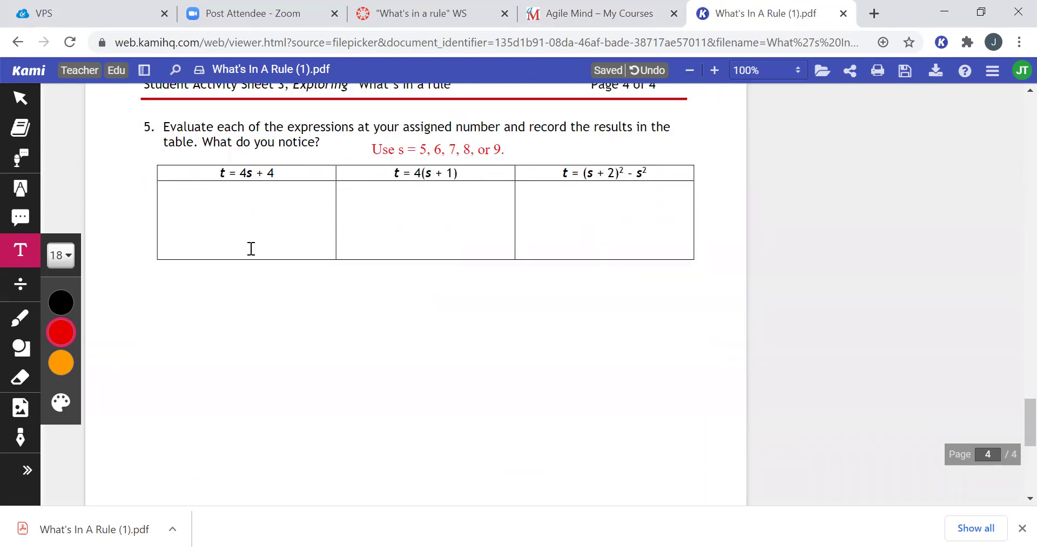
scroll(251, 248, "down", 3)
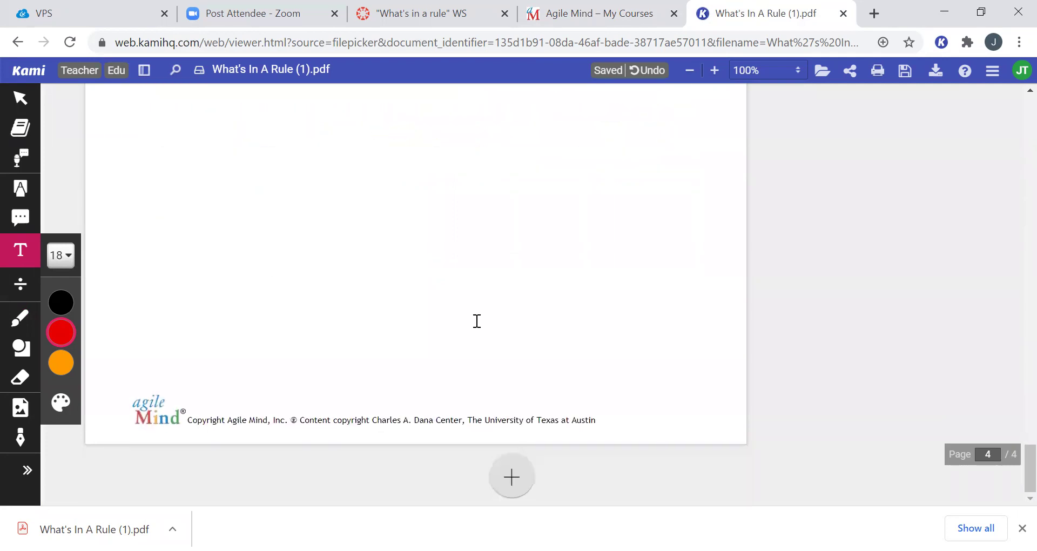
scroll(662, 327, "down", 5)
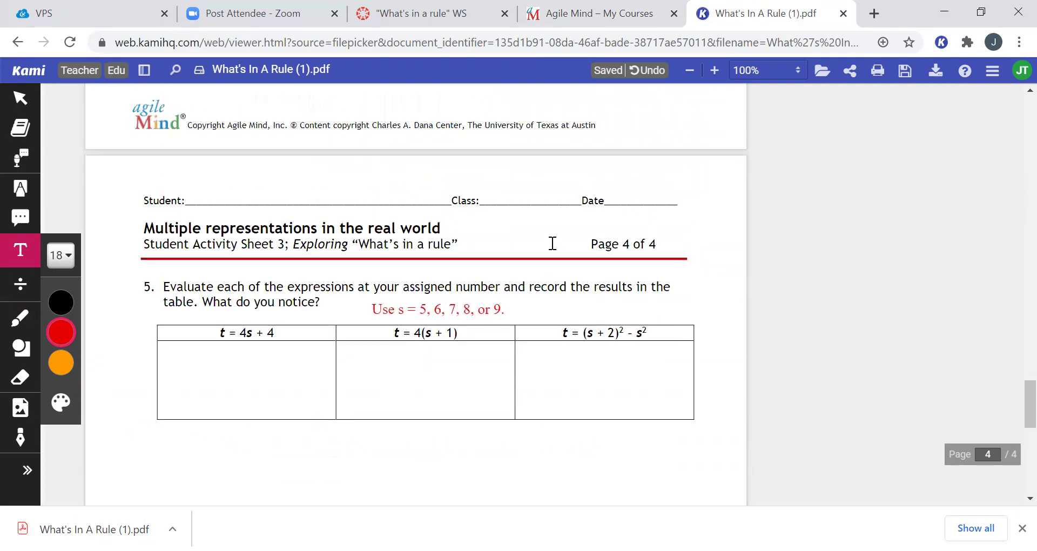